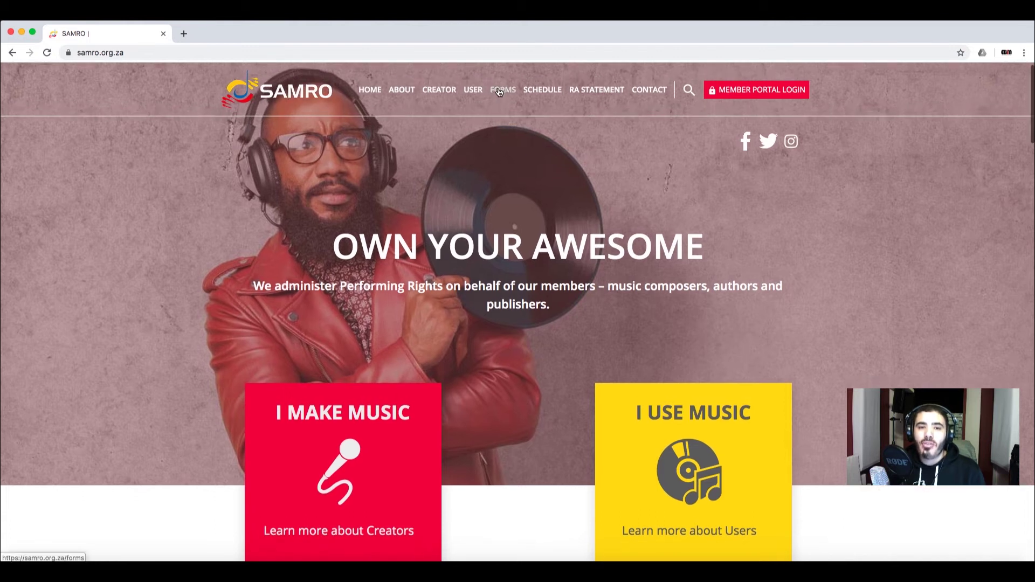
Step: Go to the SAMRO website's Forms page and scroll to the Music Creator forms list
click(499, 92)
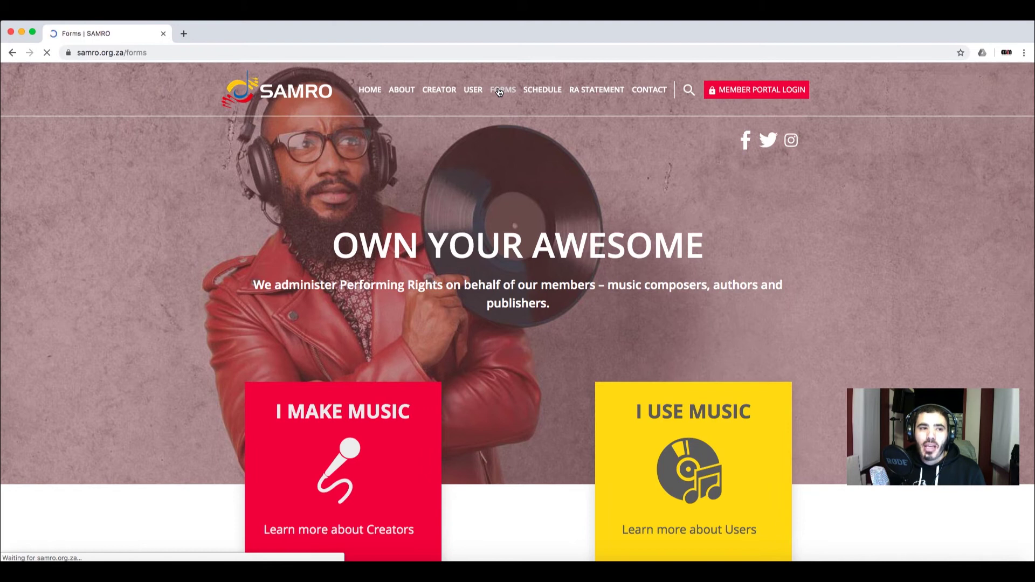
scroll(490, 165, down, 3)
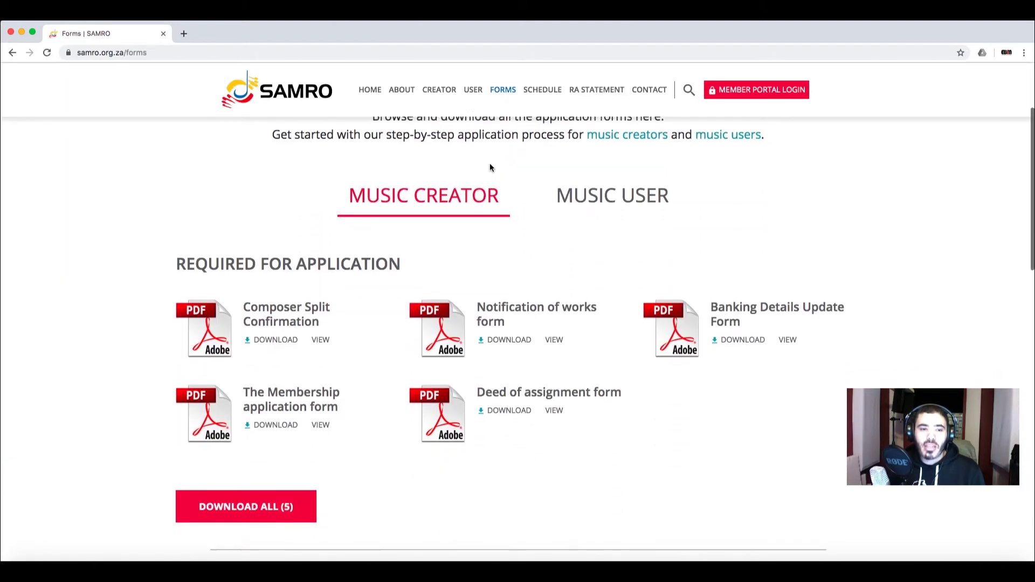
scroll(485, 170, up, 3)
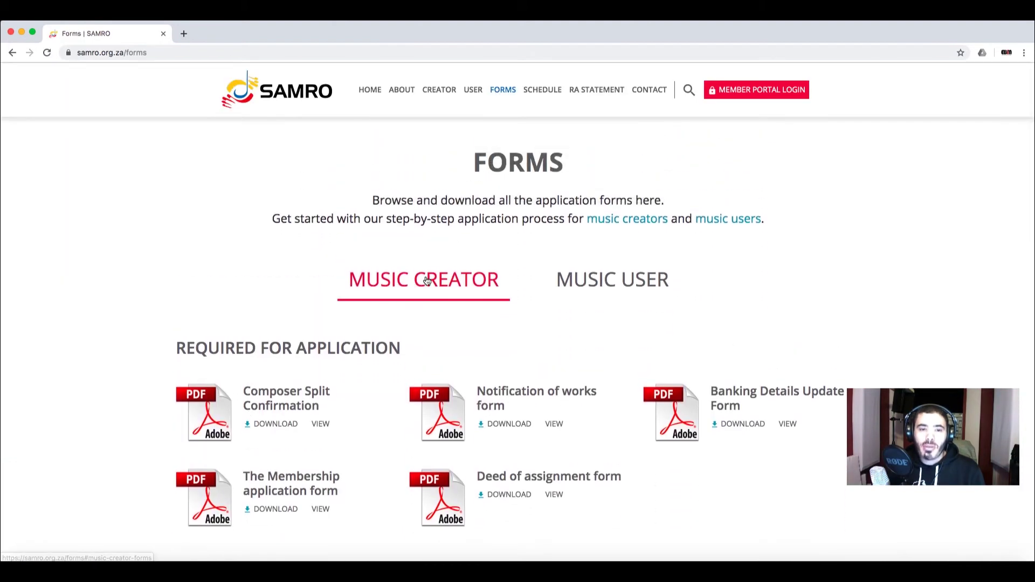
scroll(455, 263, down, 2)
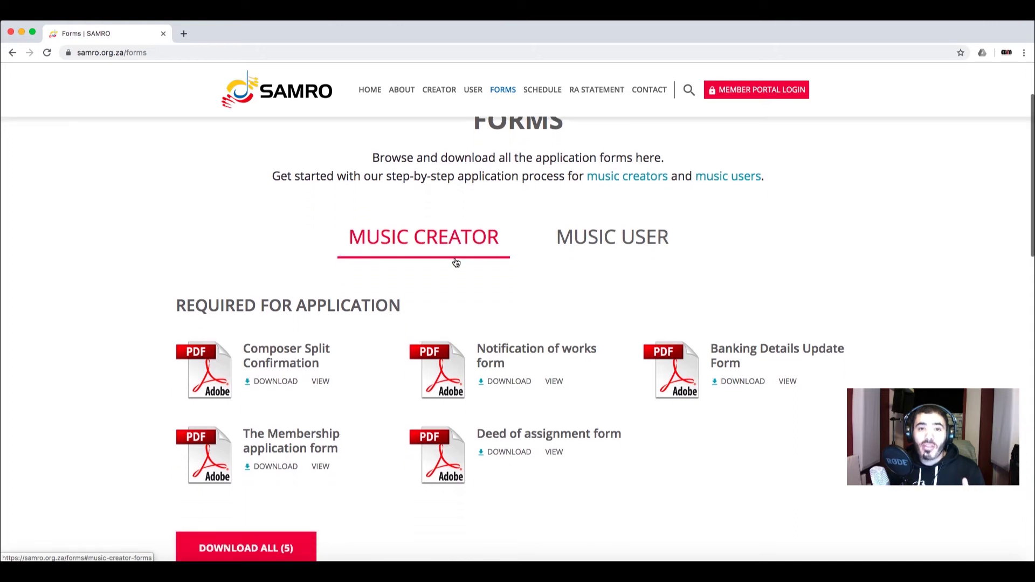
scroll(455, 262, down, 2)
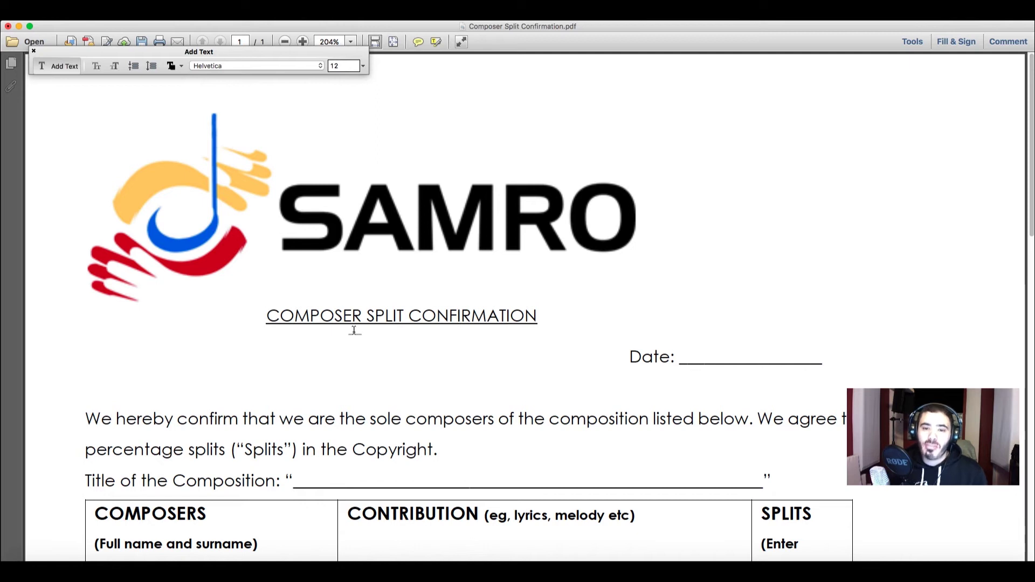
Step: Scroll through the Composer Split Confirmation form in Acrobat to review its blank fields
scroll(354, 331, down, 1)
scroll(354, 330, down, 3)
scroll(354, 330, up, 3)
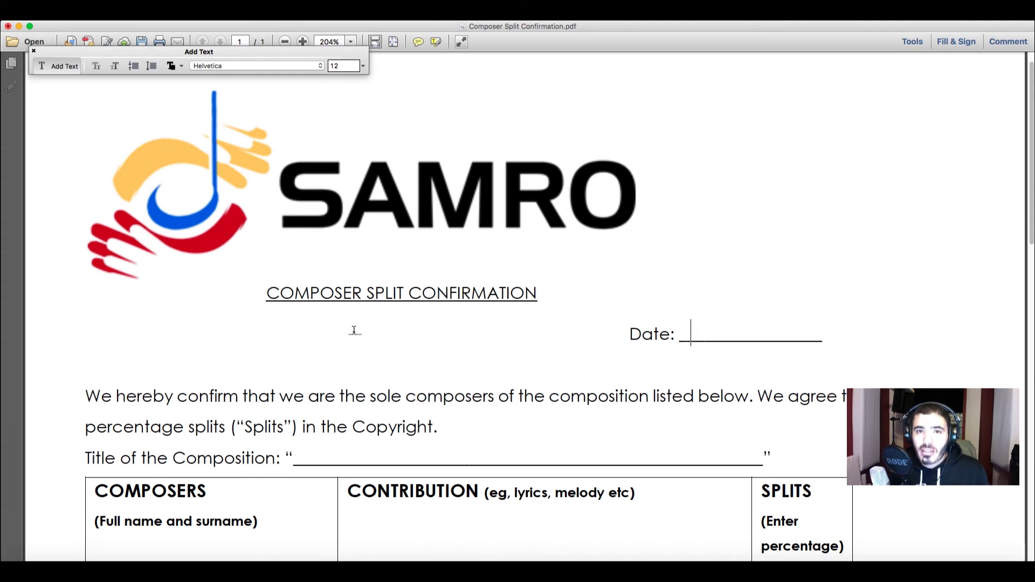
scroll(354, 330, down, 3)
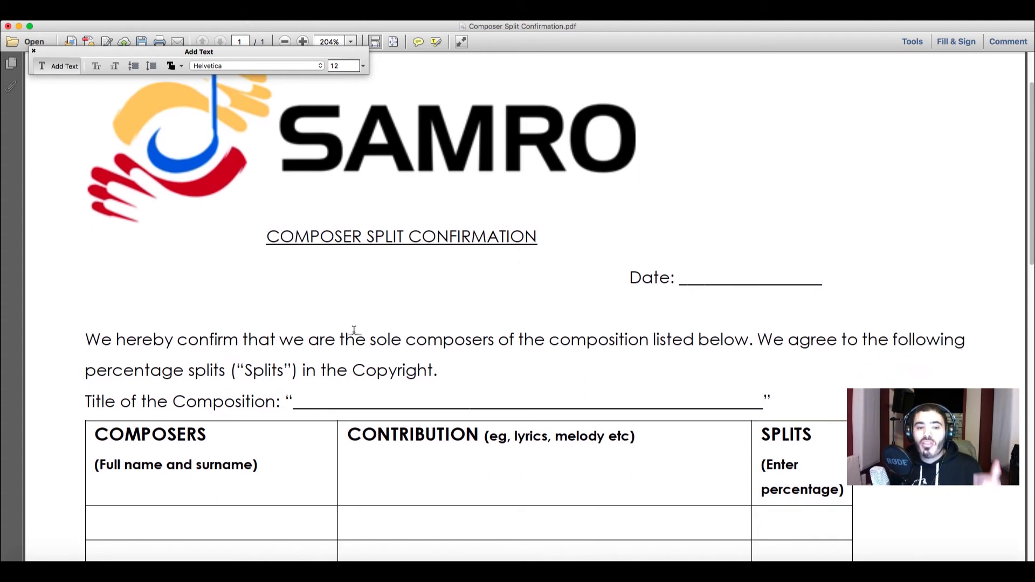
scroll(355, 331, up, 2)
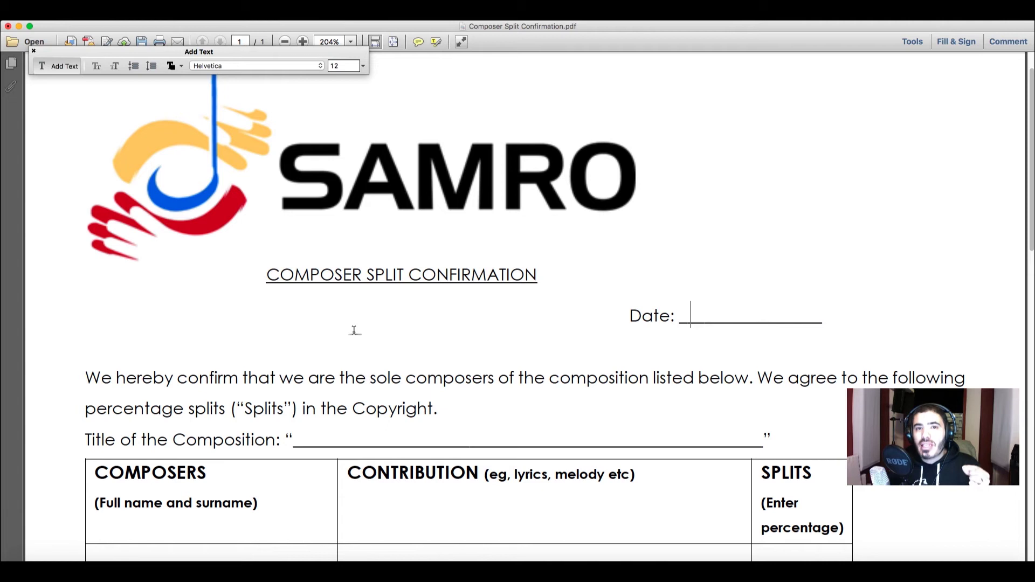
scroll(354, 330, down, 2)
scroll(354, 330, up, 1)
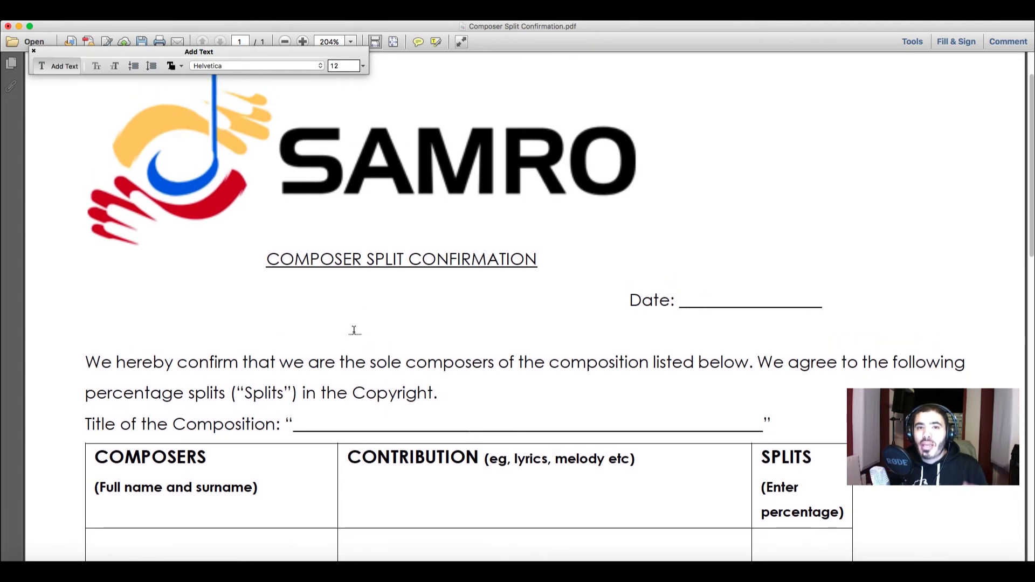
scroll(354, 330, down, 1)
scroll(354, 331, down, 1)
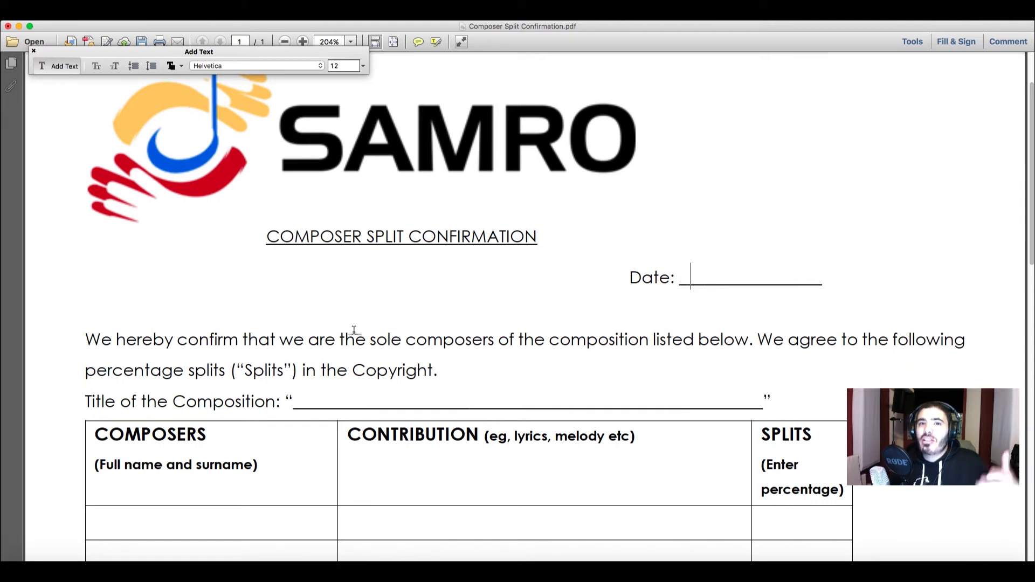
scroll(354, 330, down, 1)
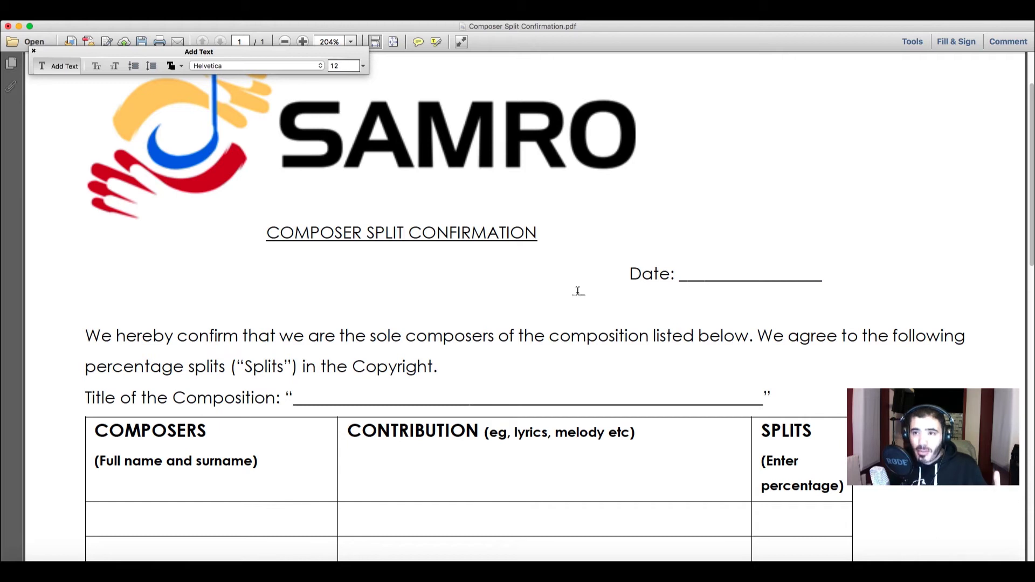
Step: Enter the date 25 August 2019 on the Date line, correcting the misspelled month
text(25 )
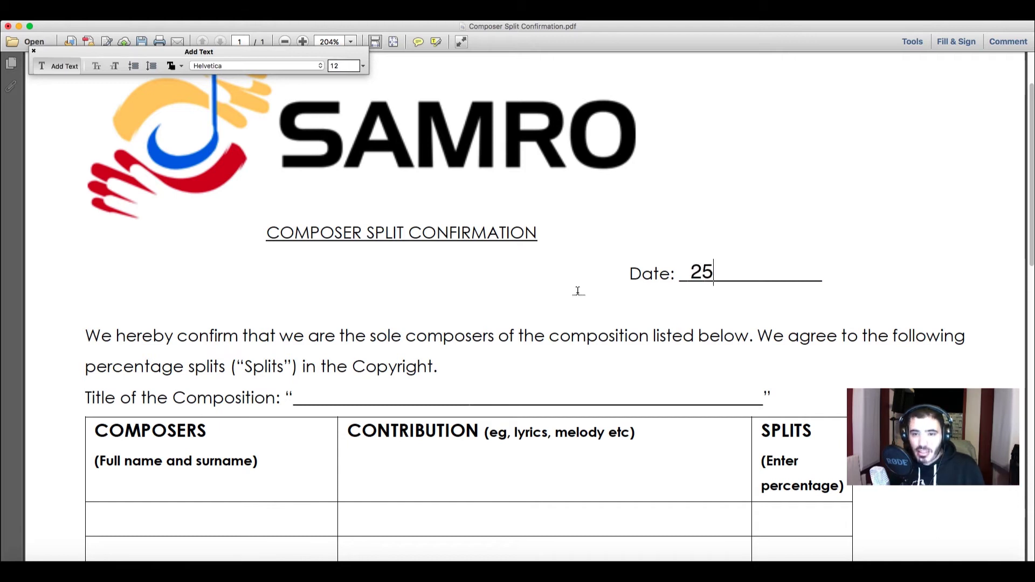
text(August 2019)
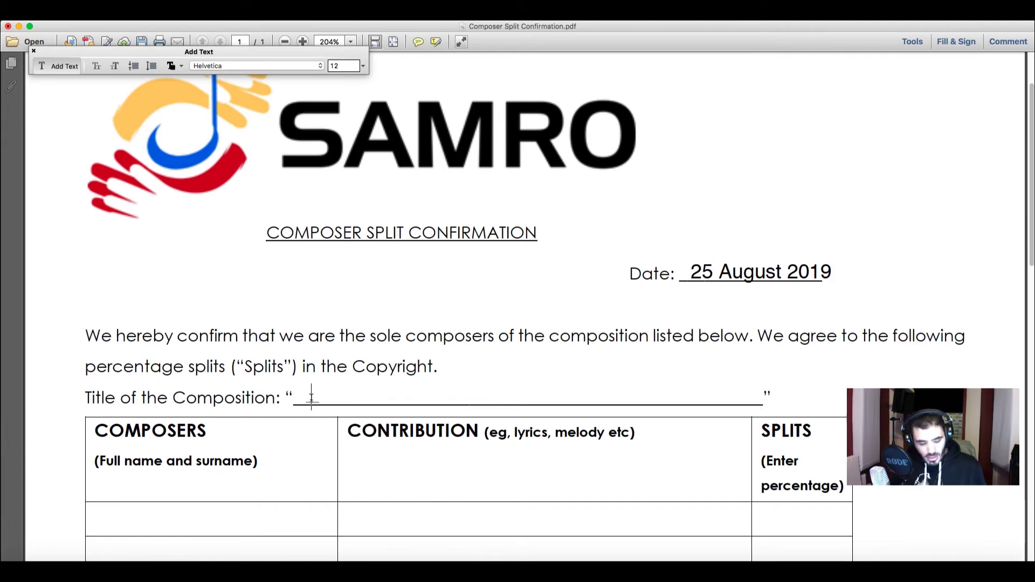
Step: Enter 'I Love You' as the composition title
click(311, 398)
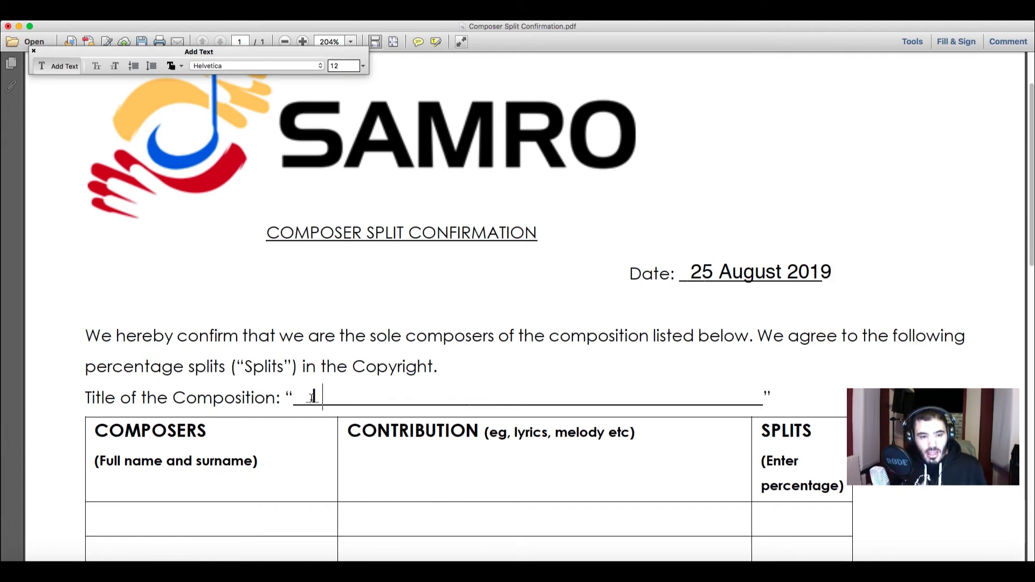
text(Lo)
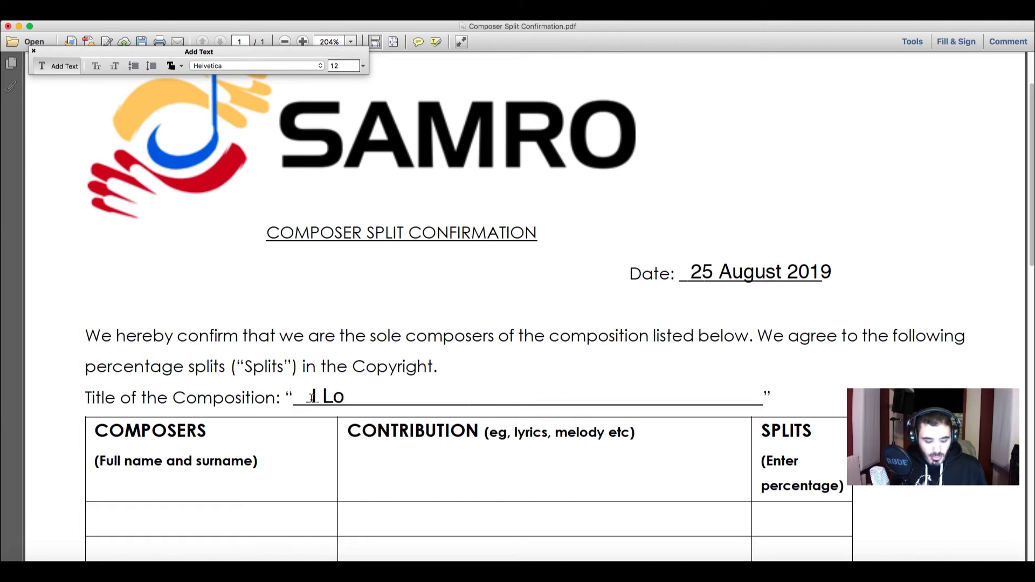
text(ve You)
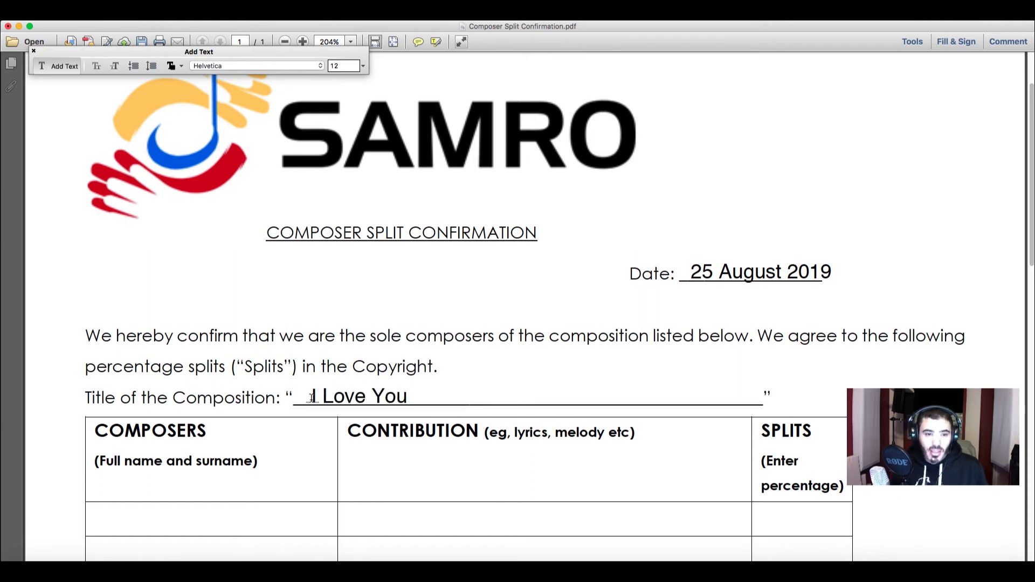
scroll(485, 386, down, 5)
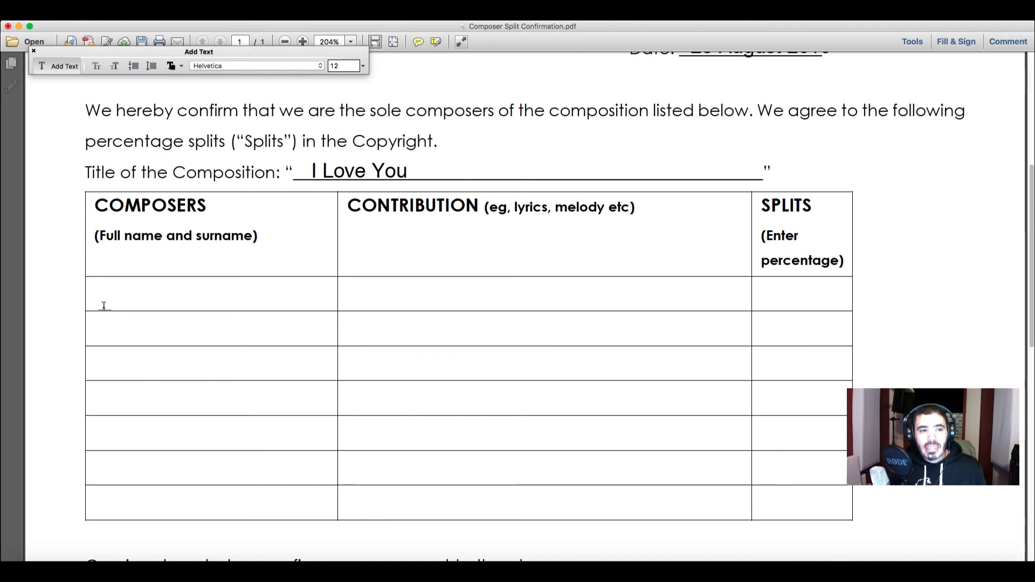
Step: Enter both composers' names with contributions 'Lyrics' and 'Music composition, melody'
text(John )
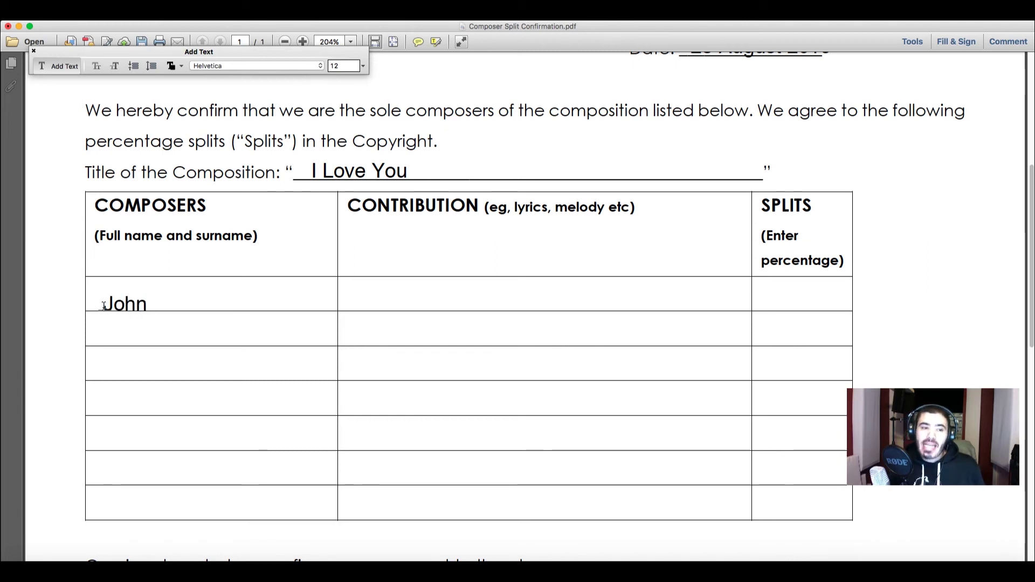
text(Smith)
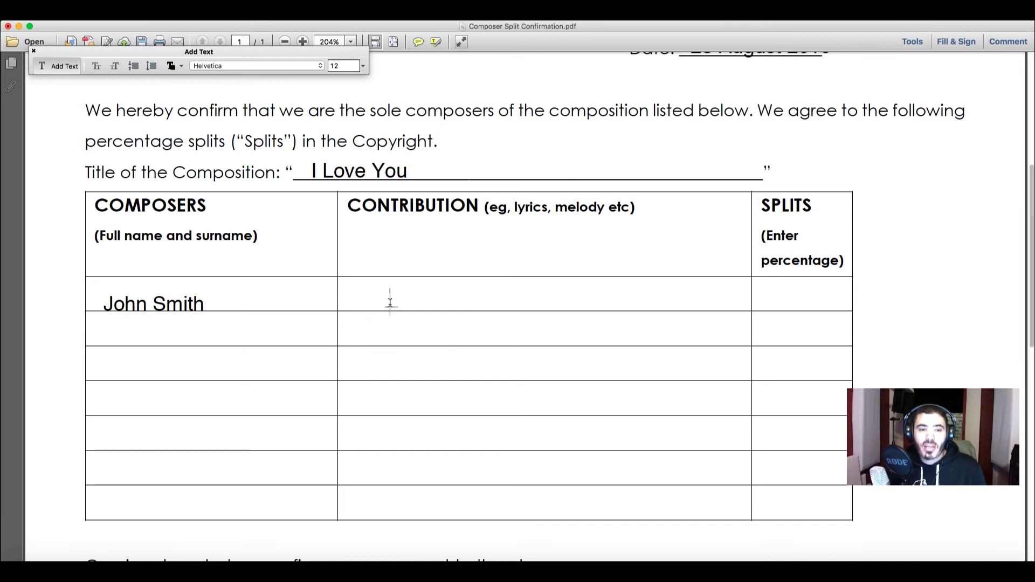
click(390, 303)
text(Lyrics)
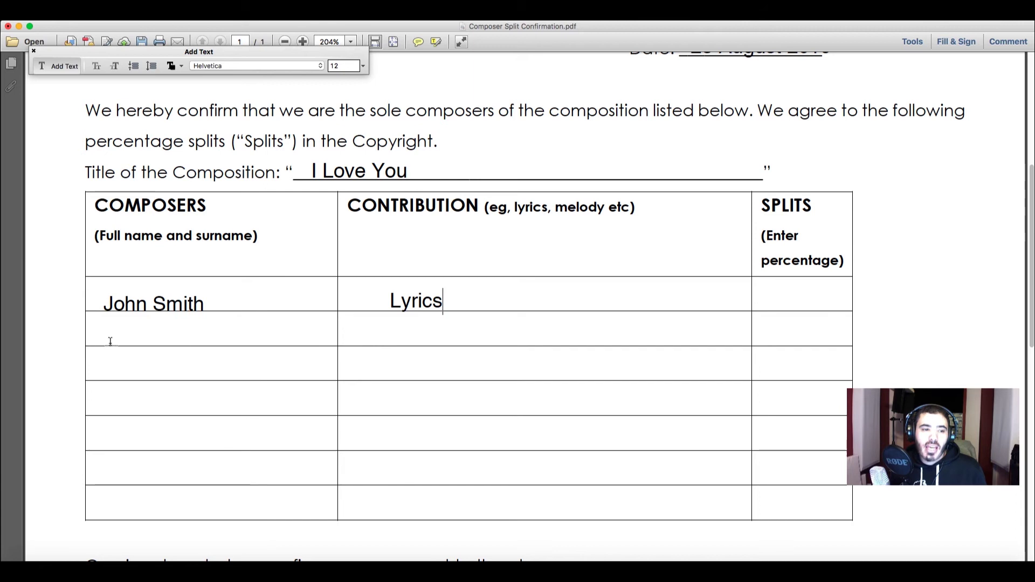
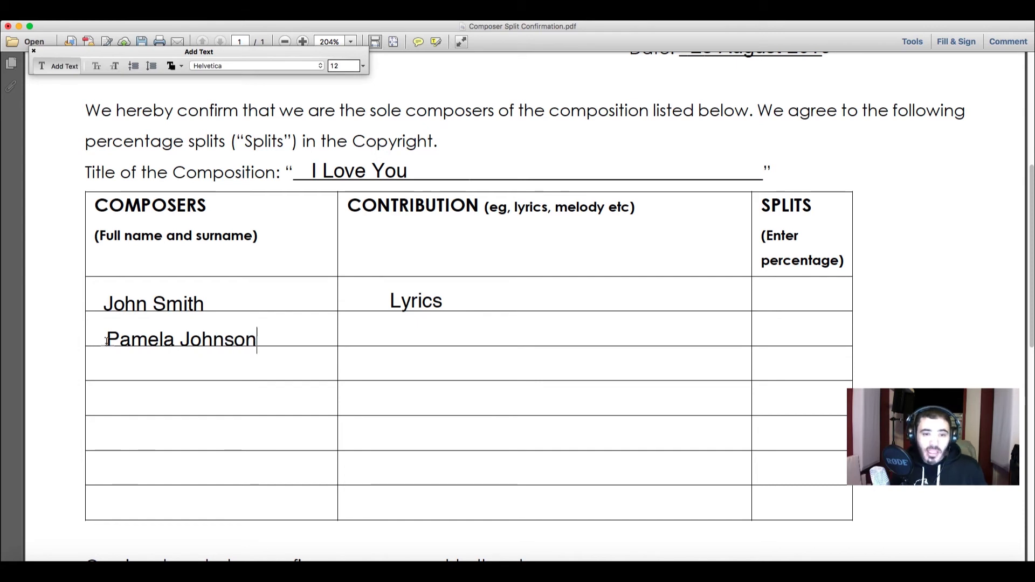
click(369, 340)
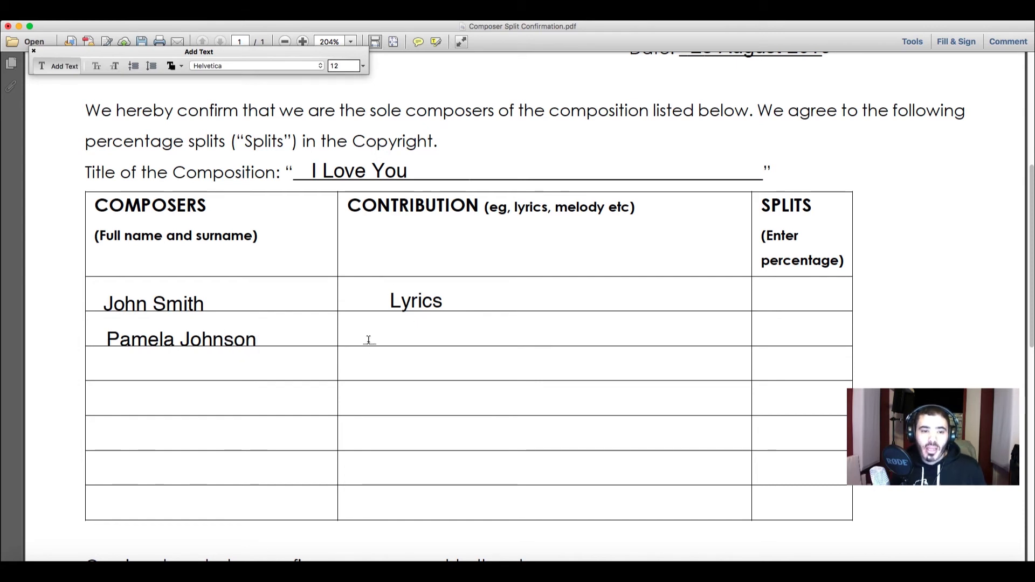
text(Musi)
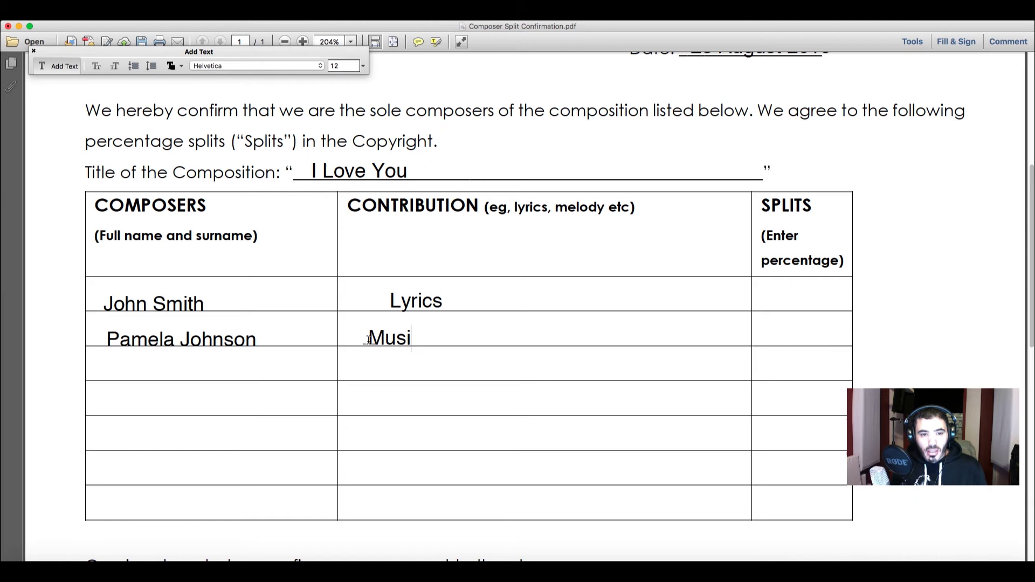
text(c composition, melody)
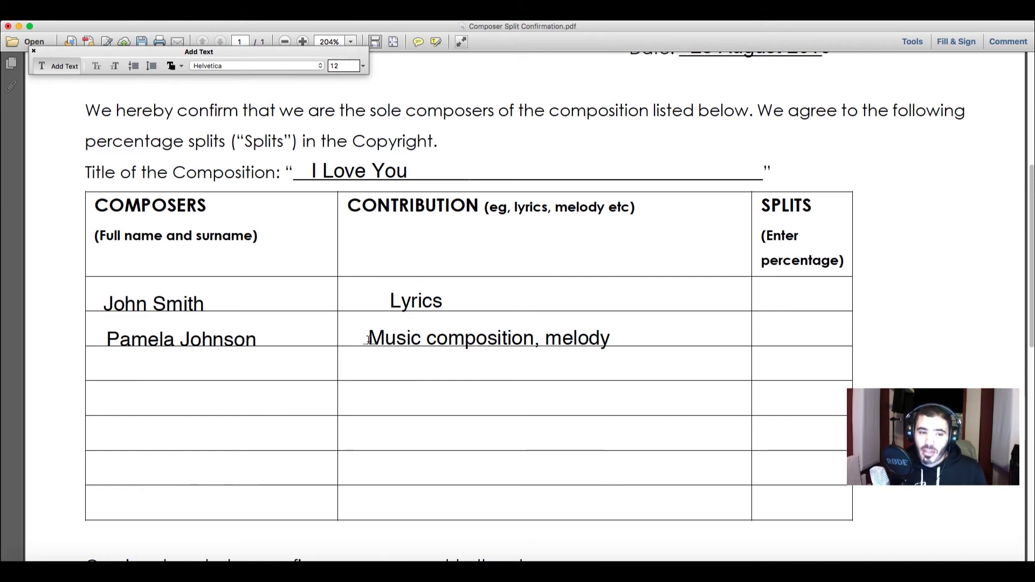
Step: Give each composer a 50% split in the Splits column
click(786, 305)
text(50)
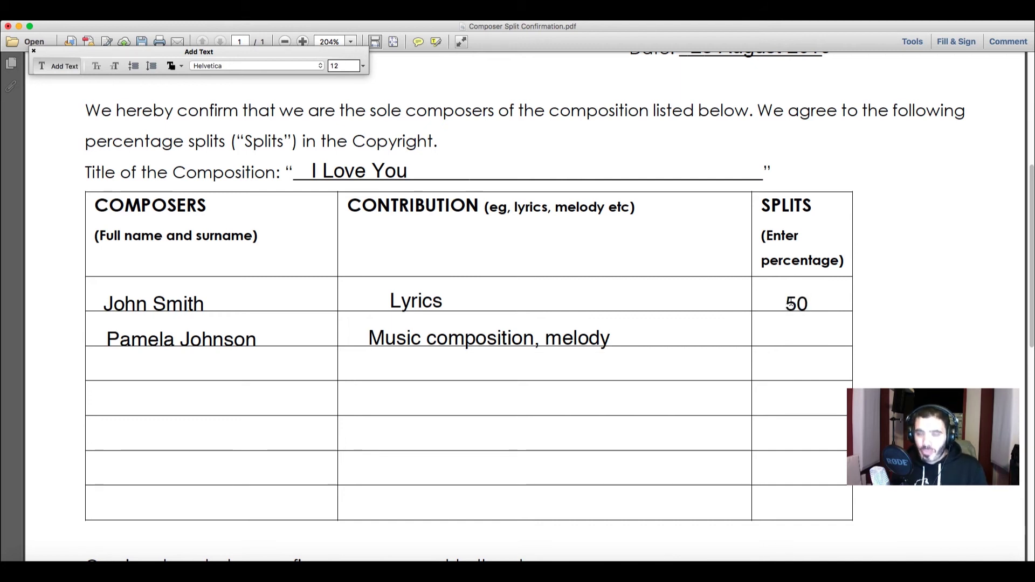
text(%)
click(791, 341)
text(50%)
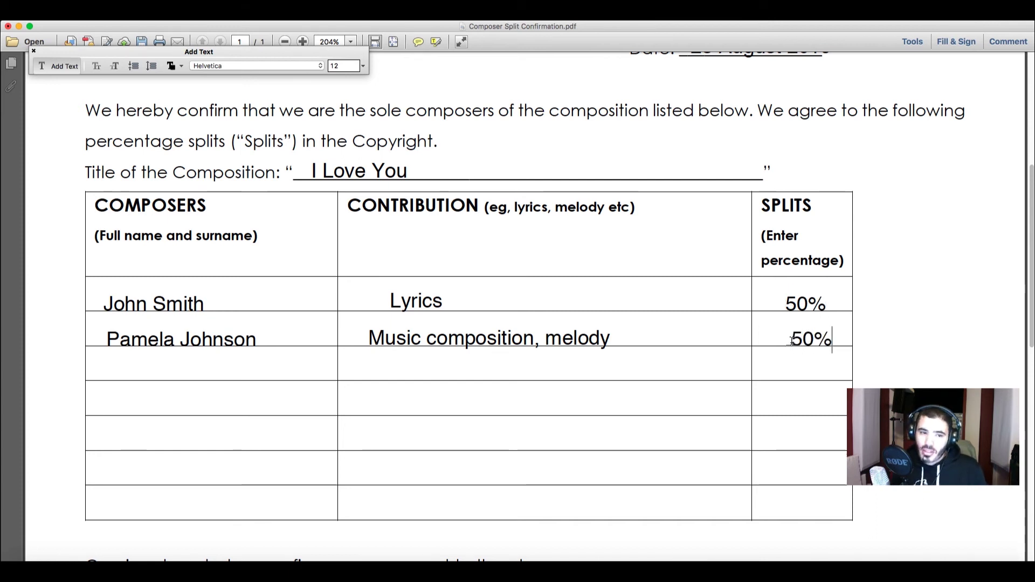
scroll(723, 302, down, 10)
scroll(723, 304, down, 3)
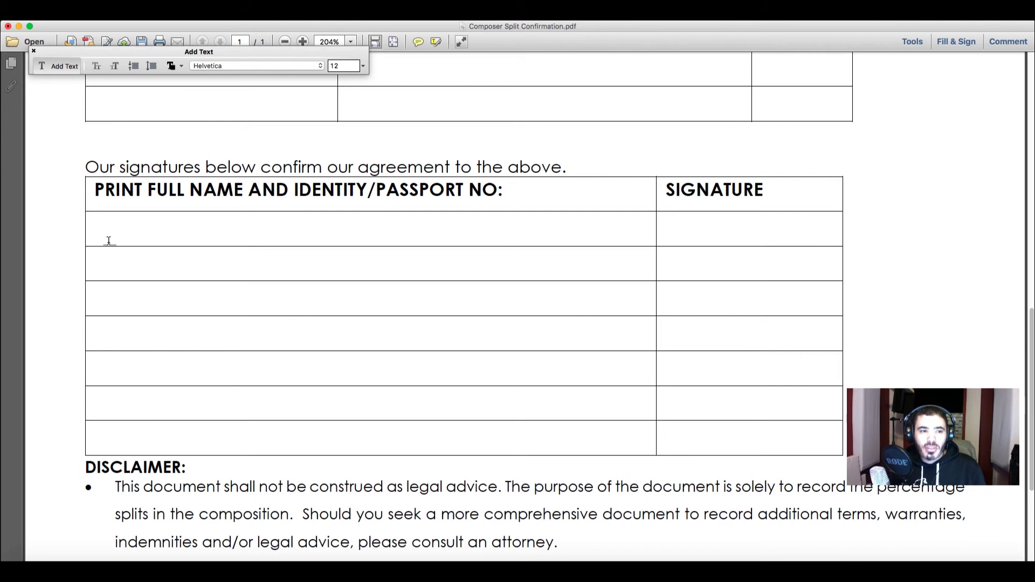
Step: Type each composer's full name and identity number into the first two signature rows, fixing typos
text(John SMith)
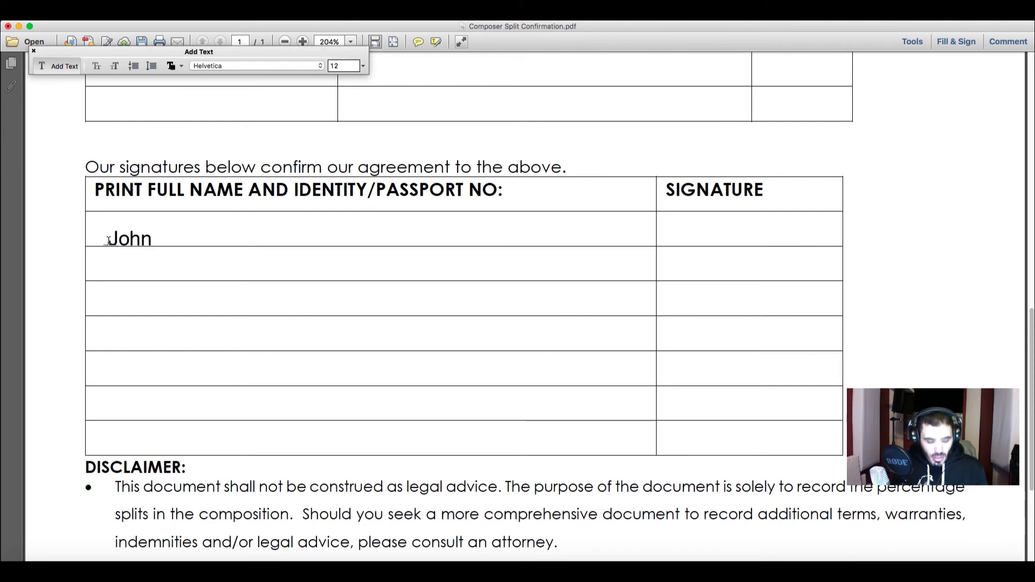
key(BackSpace)
key(BackSpace)
key(BackSpace)
key(BackSpace)
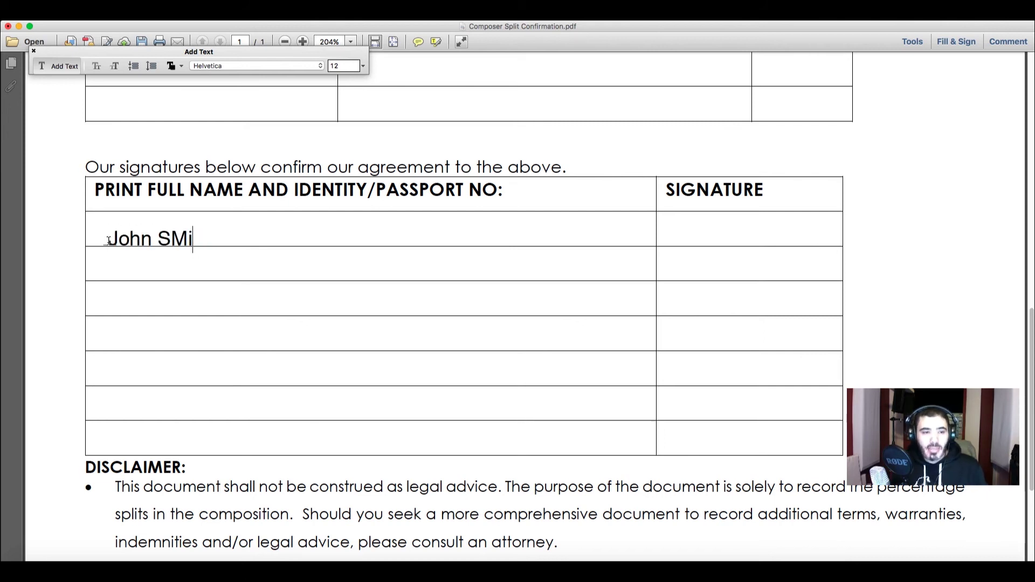
text(mith)
key(BackSpace)
text(th 123456)
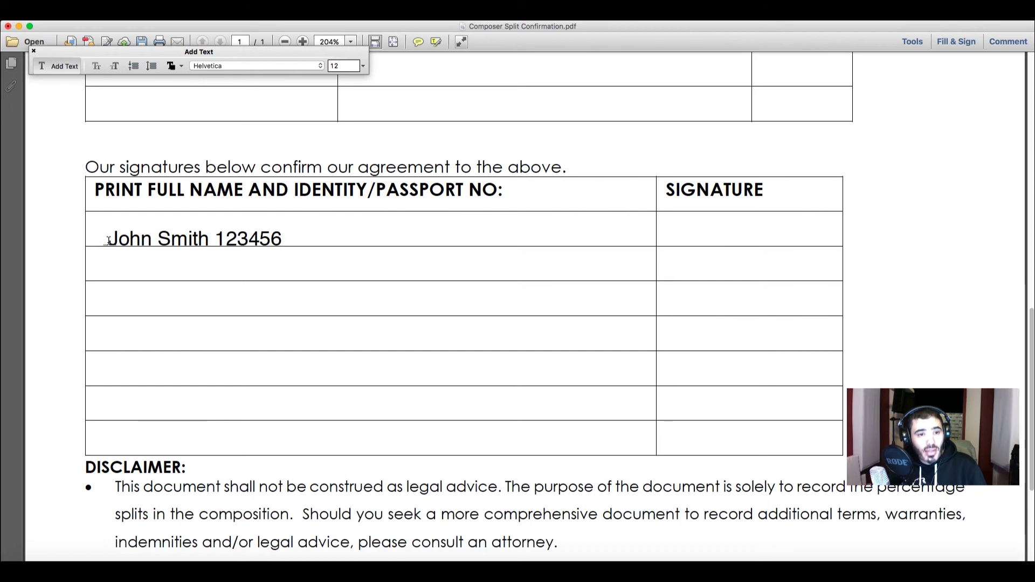
text(7891234)
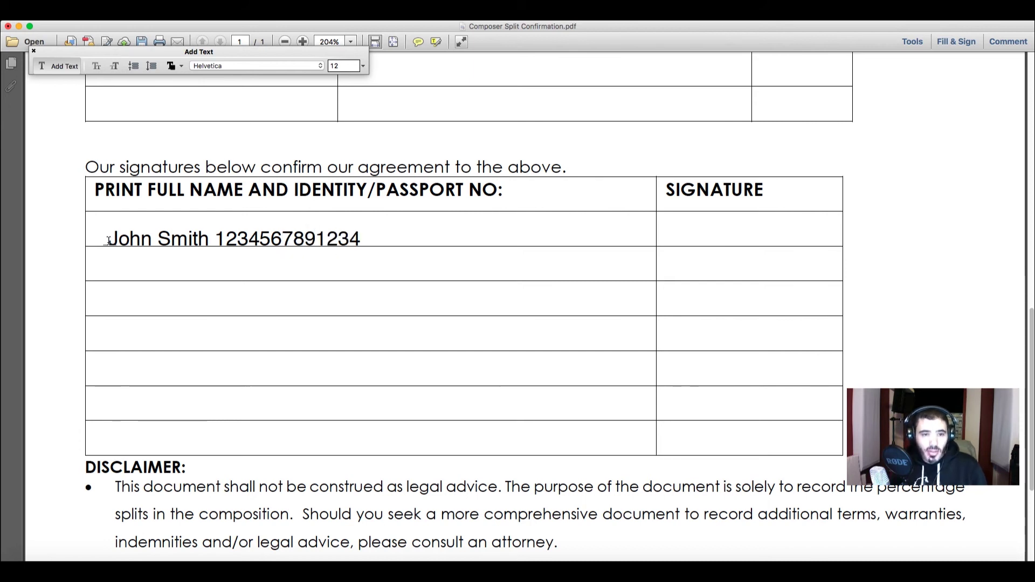
click(111, 276)
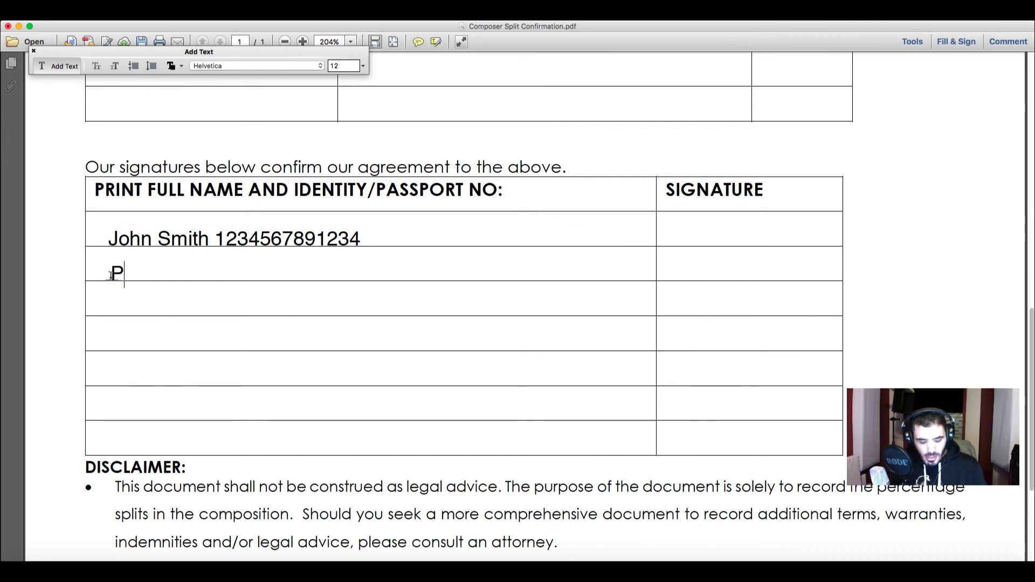
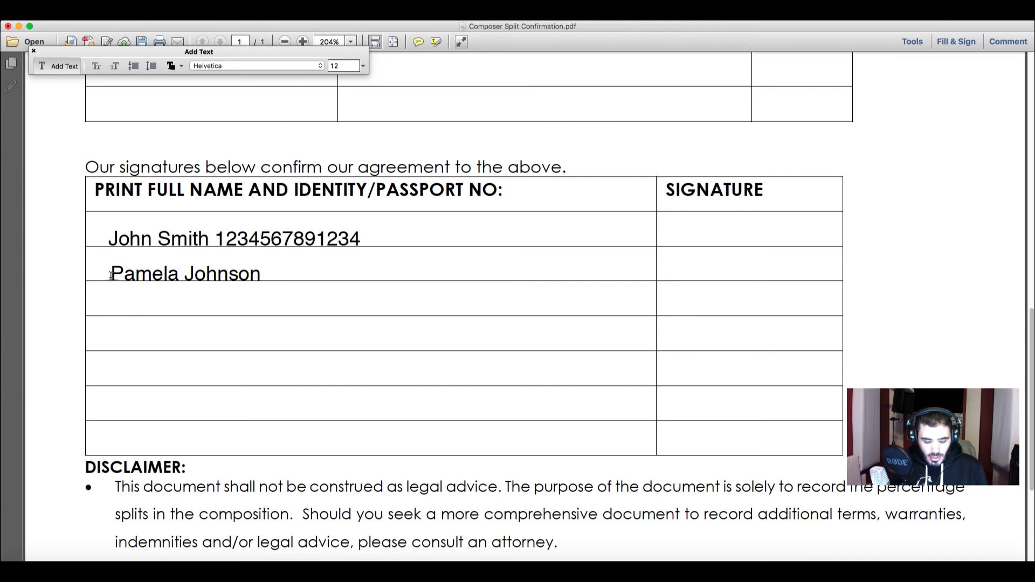
text(0)
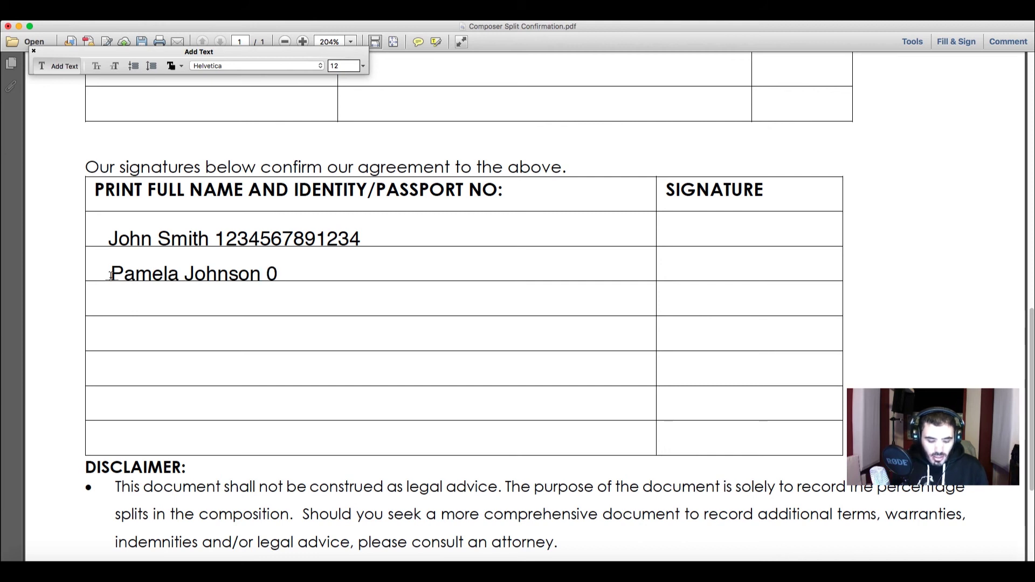
text(987654321)
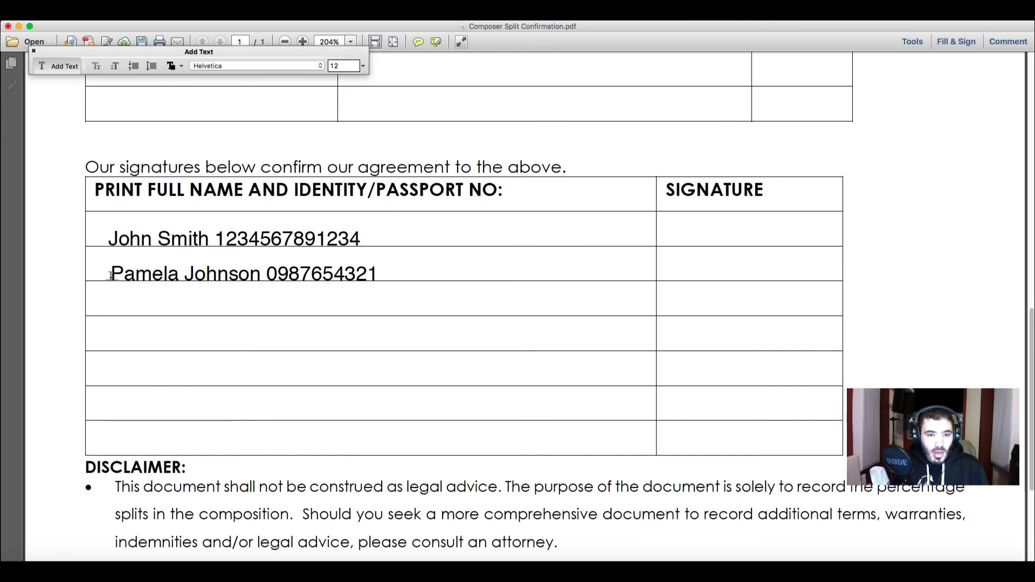
text(321)
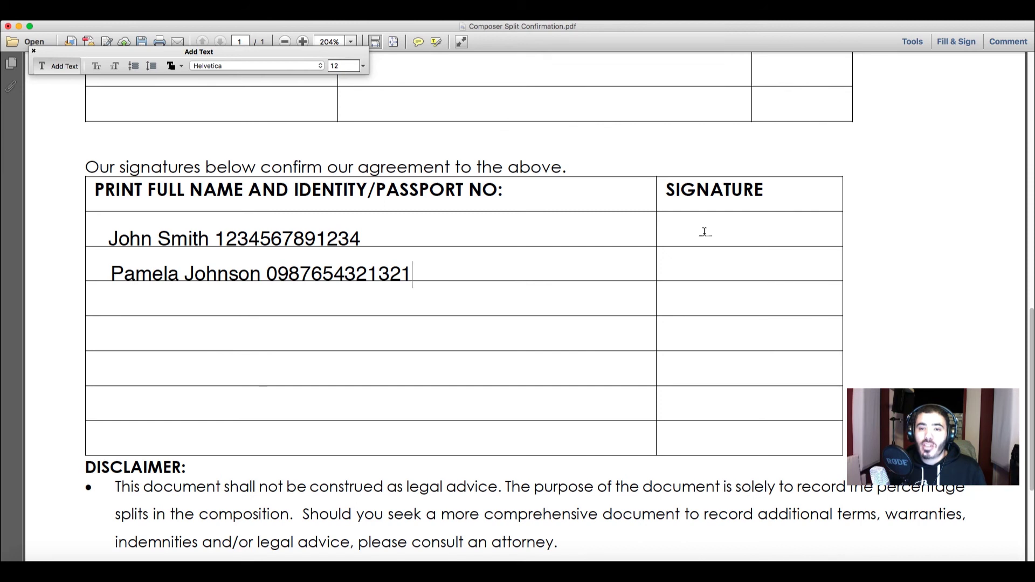
scroll(706, 232, down, 3)
scroll(704, 232, down, 5)
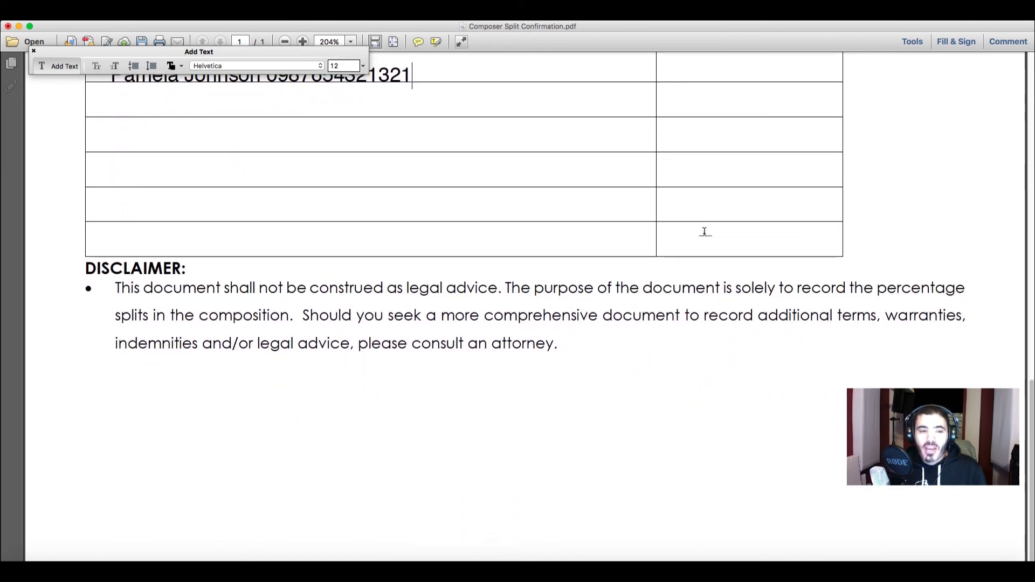
scroll(704, 232, up, 5)
scroll(704, 231, up, 6)
scroll(704, 231, down, 8)
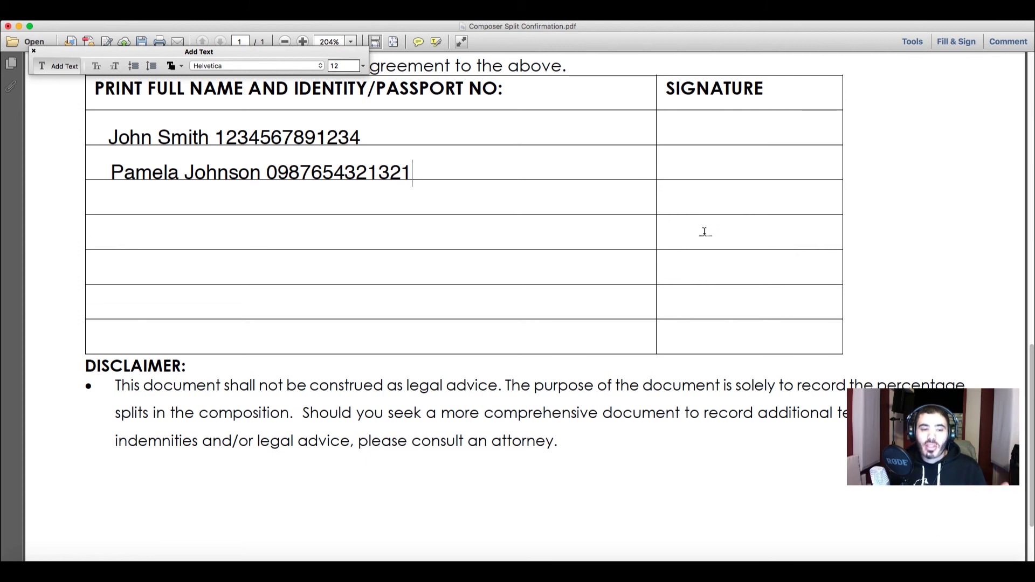
scroll(704, 232, up, 7)
scroll(704, 232, up, 2)
scroll(705, 231, up, 2)
scroll(704, 231, up, 1)
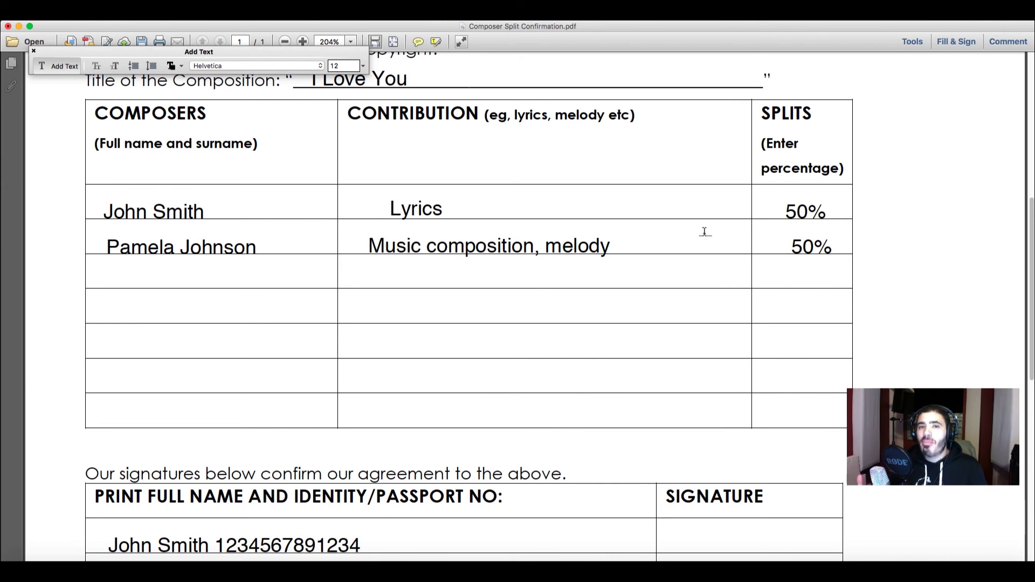
scroll(704, 231, down, 3)
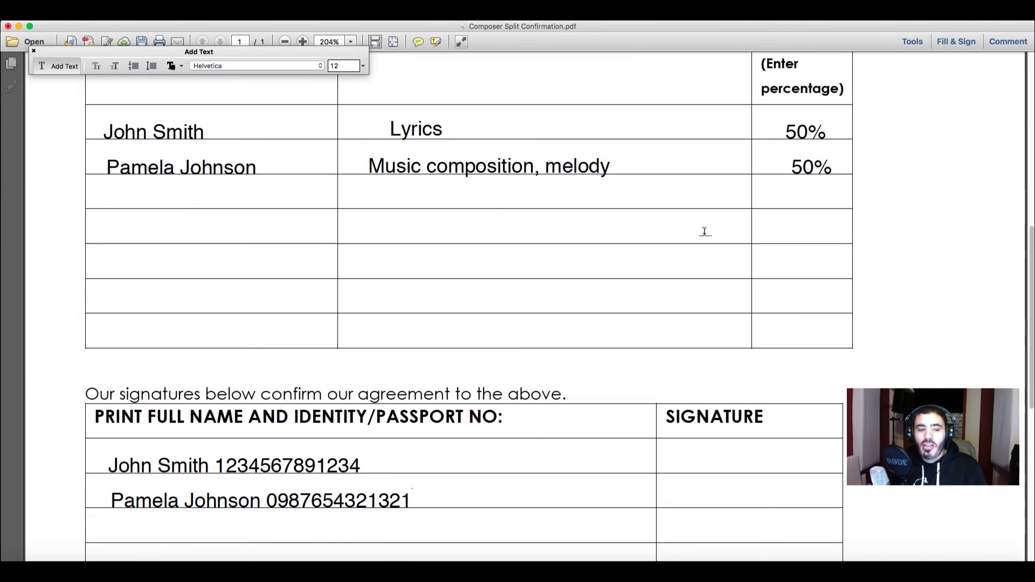
scroll(704, 231, up, 5)
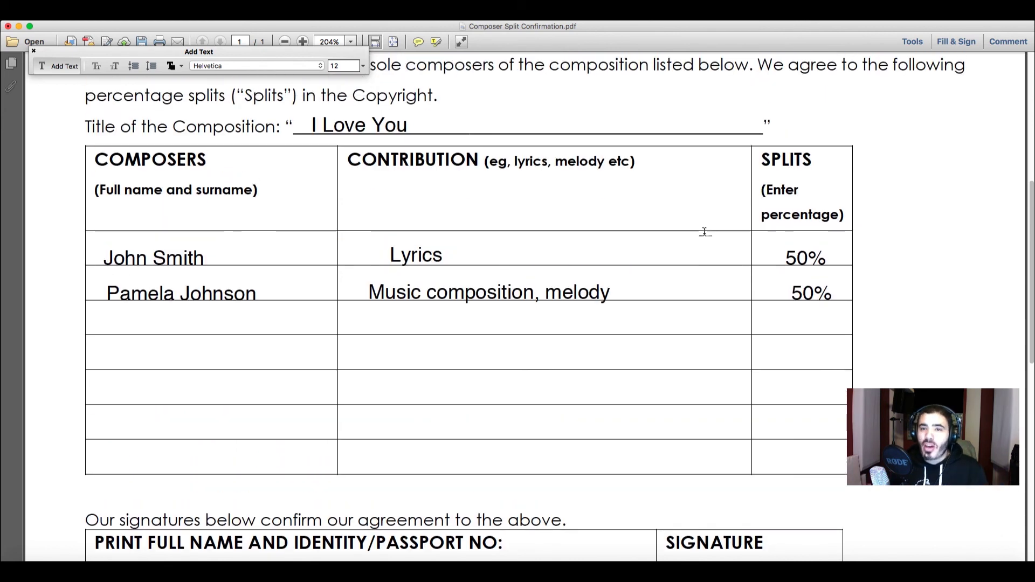
scroll(703, 231, up, 5)
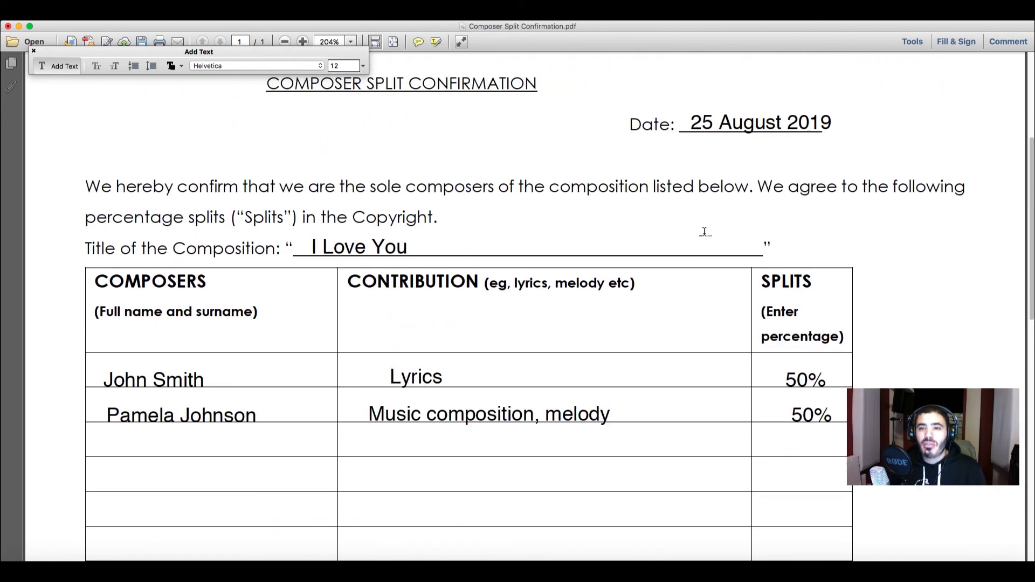
scroll(704, 231, up, 2)
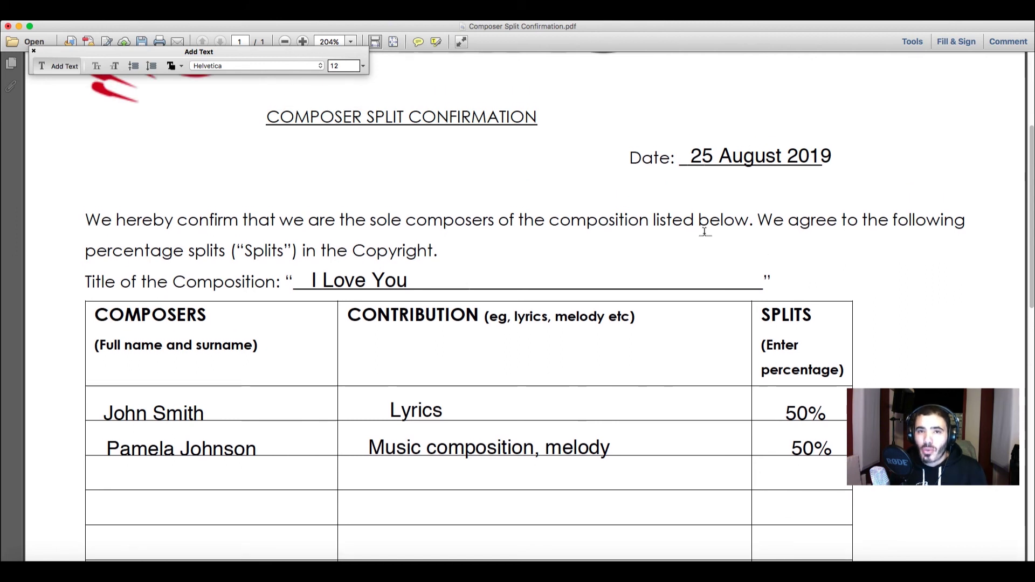